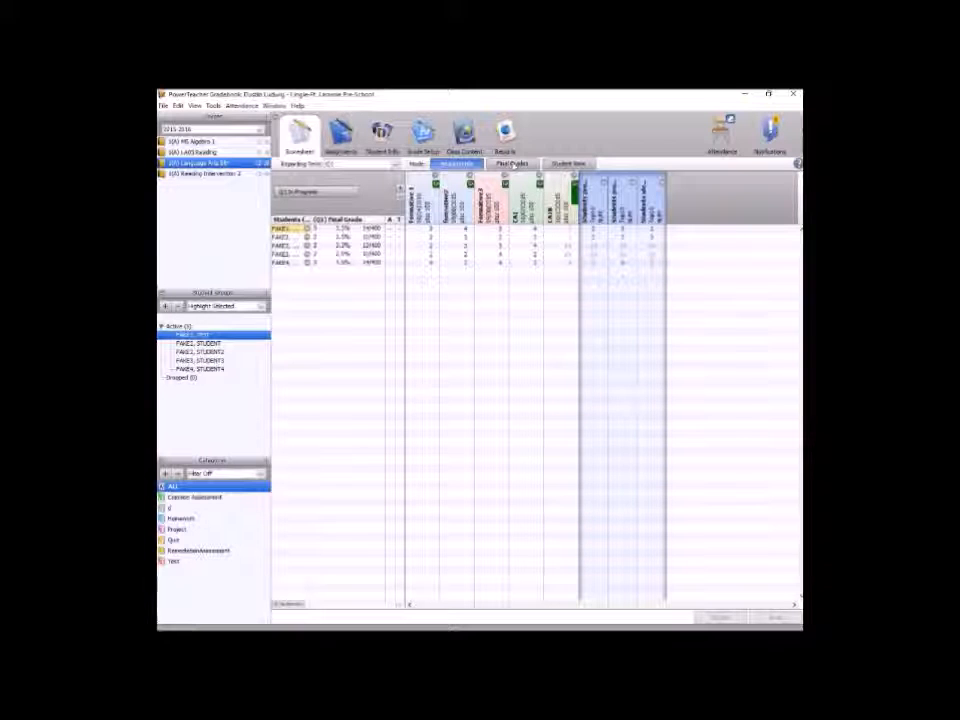
Switch to Final Grades mode and review the standards-based final grade calculation options in Preferences, then close the dialog.
{"action": "left_click", "coordinate": [513, 164]}
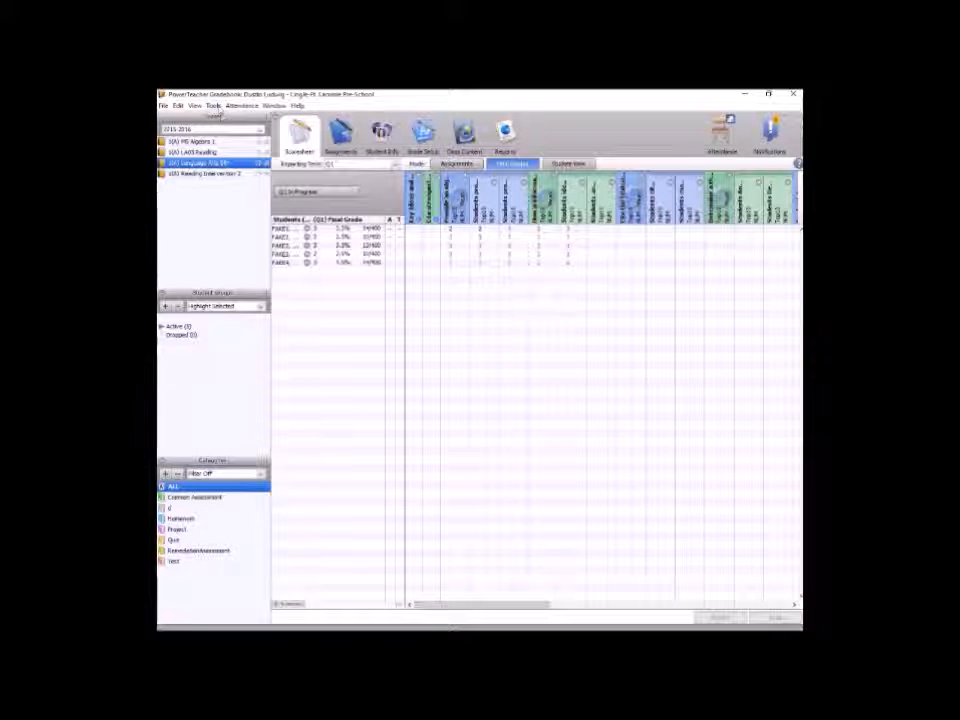
{"action": "left_click", "coordinate": [214, 105]}
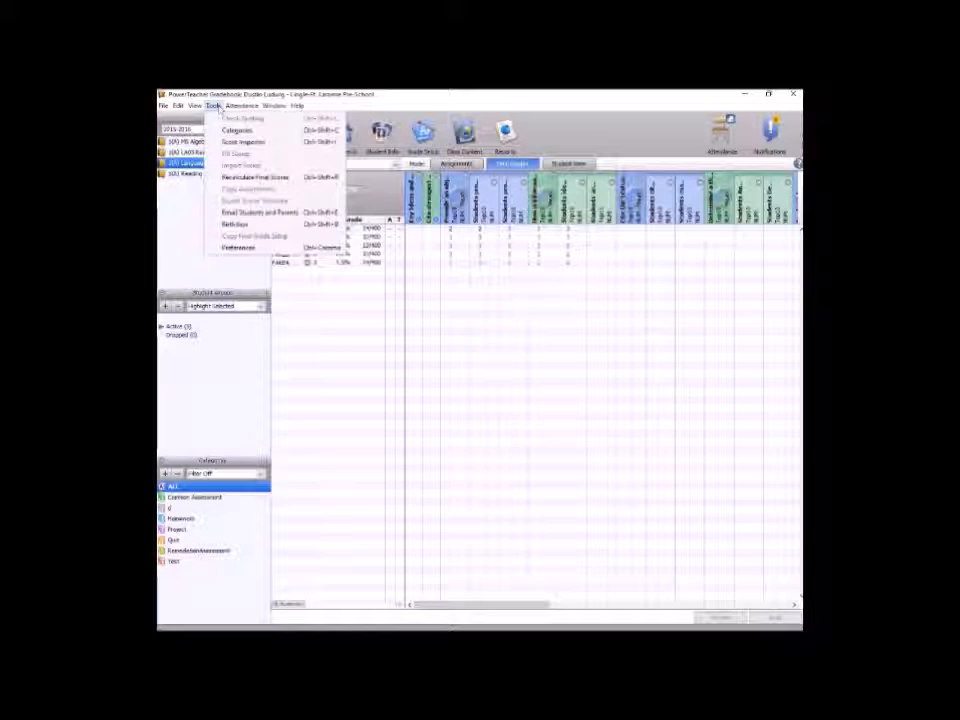
{"action": "left_click", "coordinate": [238, 247]}
{"action": "left_click", "coordinate": [484, 255]}
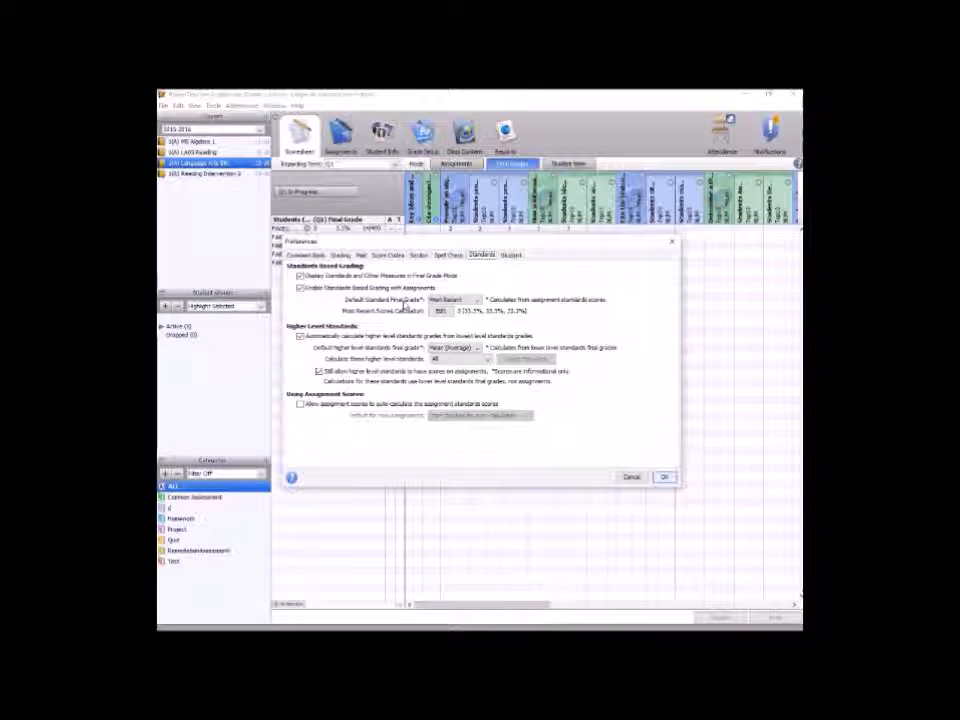
{"action": "left_click", "coordinate": [474, 301]}
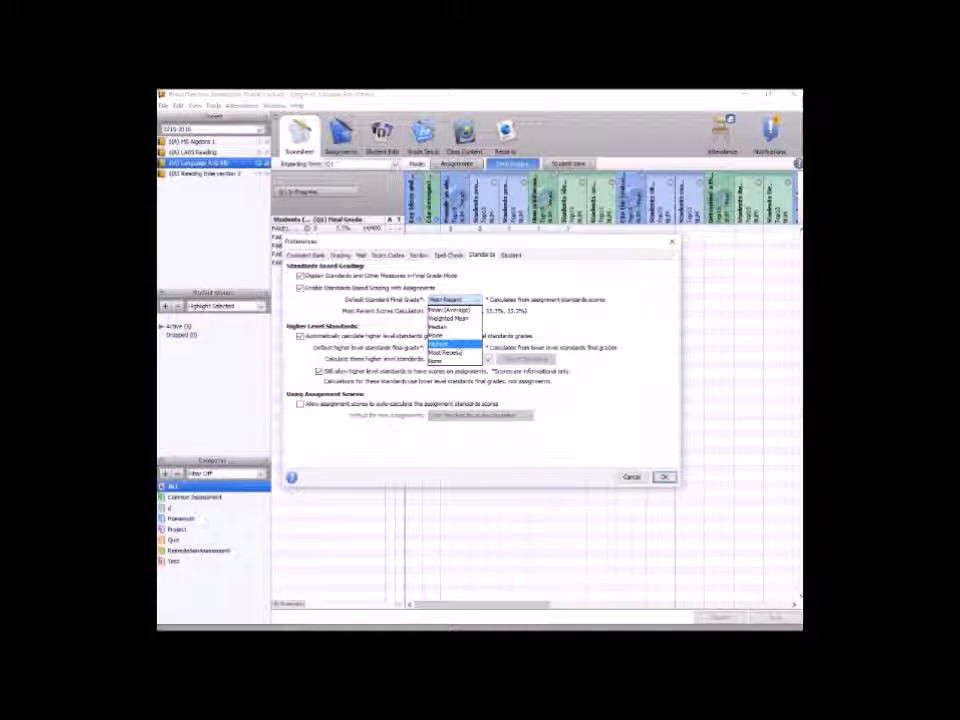
{"action": "left_click", "coordinate": [551, 317]}
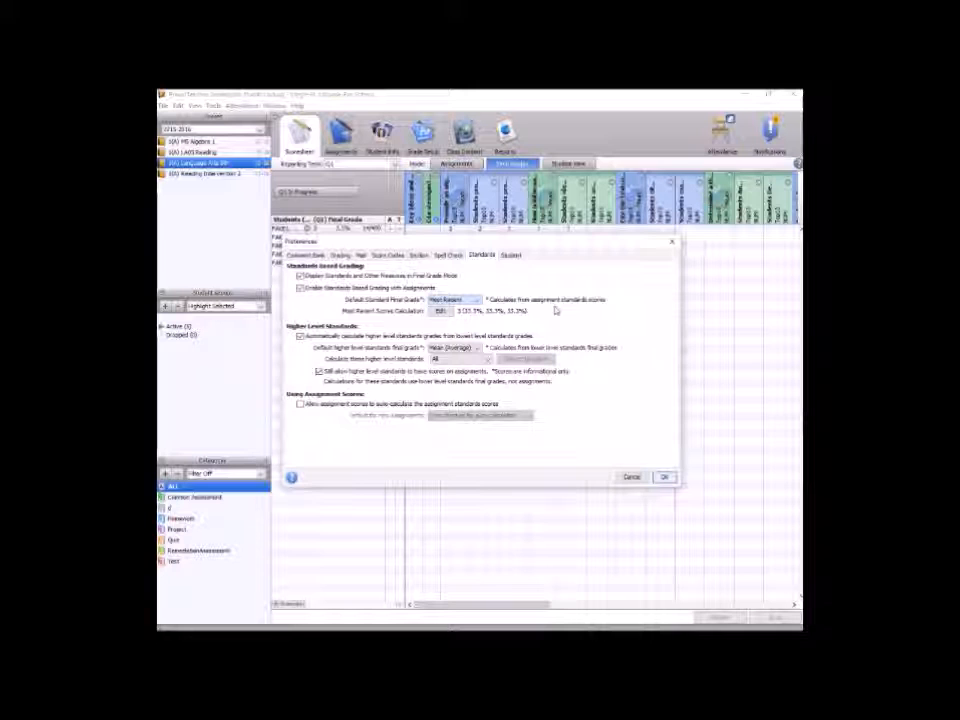
{"action": "left_click", "coordinate": [671, 241]}
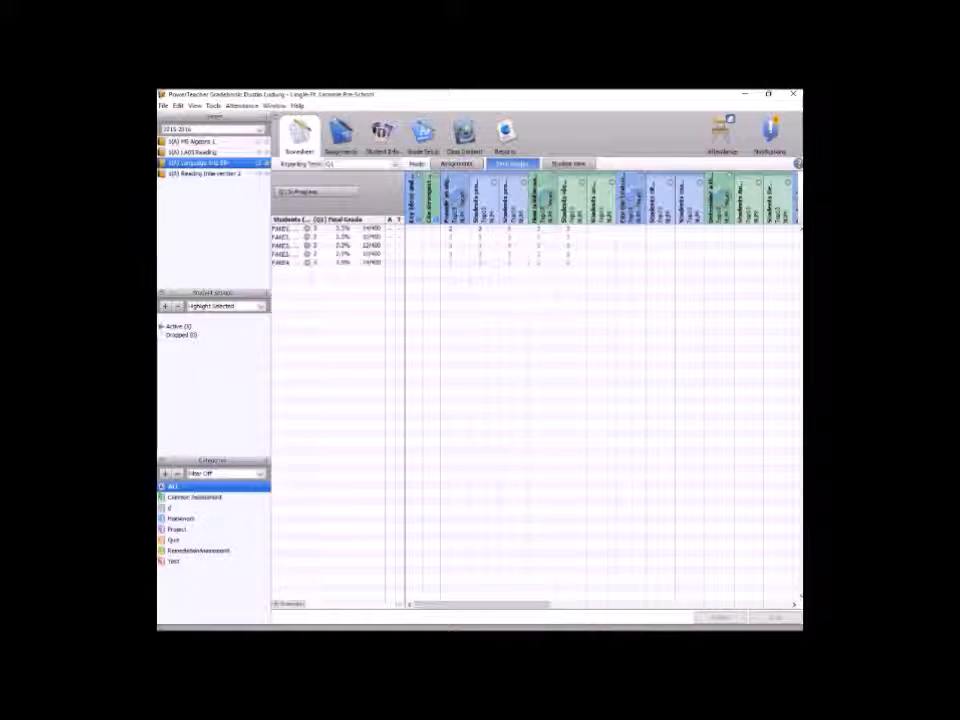
Search the Gradebook help for calculation methods and open the calculation method descriptions topic.
{"action": "left_click", "coordinate": [297, 105]}
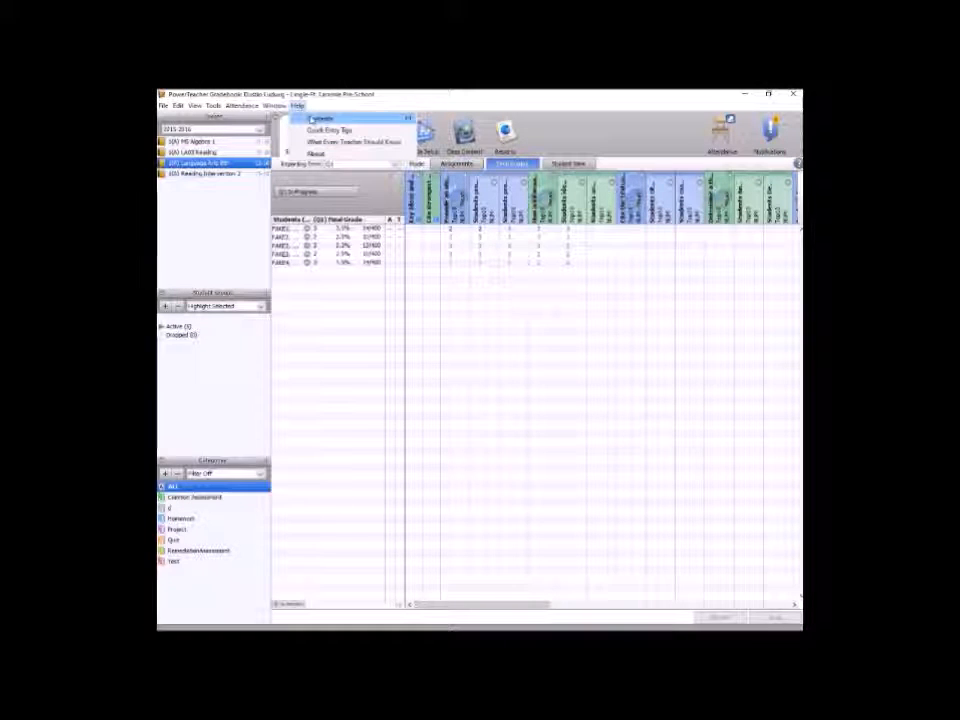
{"action": "left_click", "coordinate": [312, 119]}
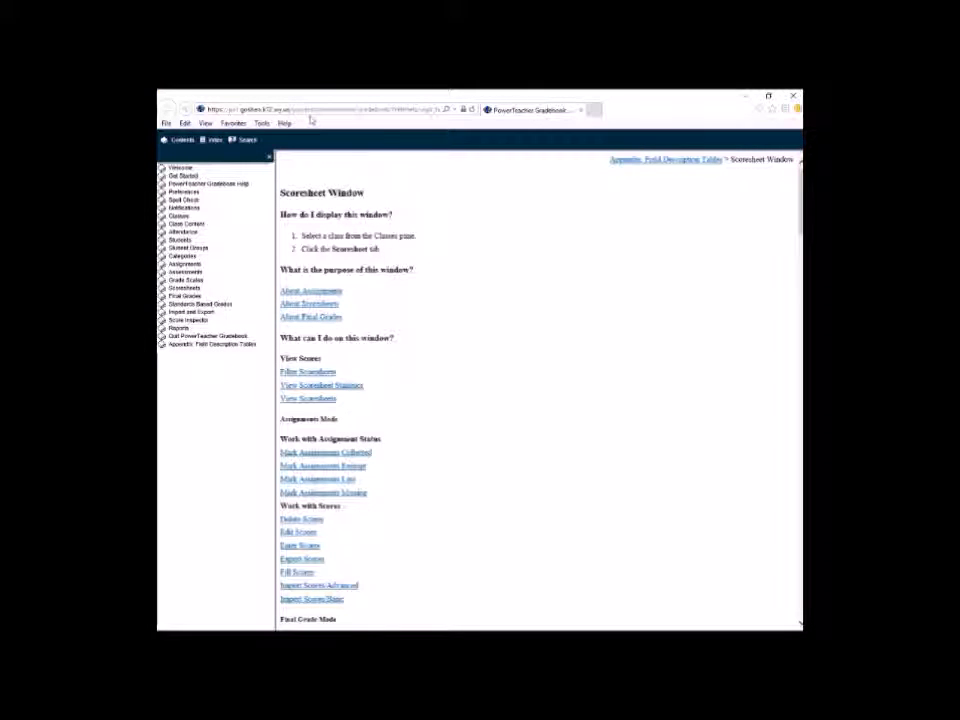
{"action": "left_click", "coordinate": [245, 140]}
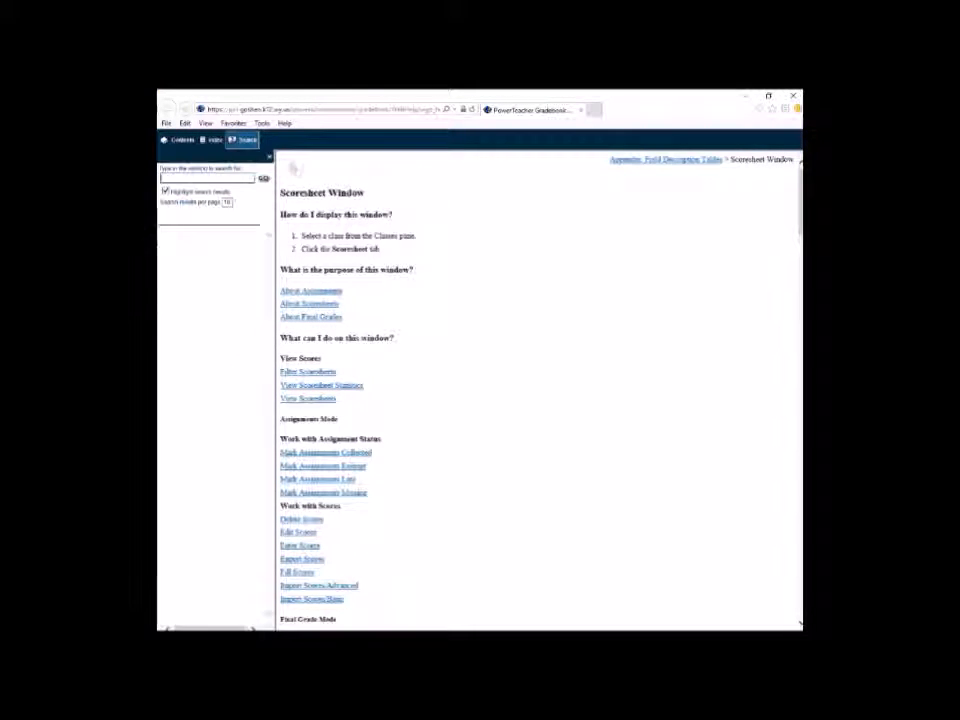
{"action": "type", "text": "cat"}
{"action": "type", "text": "cula"}
{"action": "type", "text": "tion methods"}
{"action": "key", "text": "Return"}
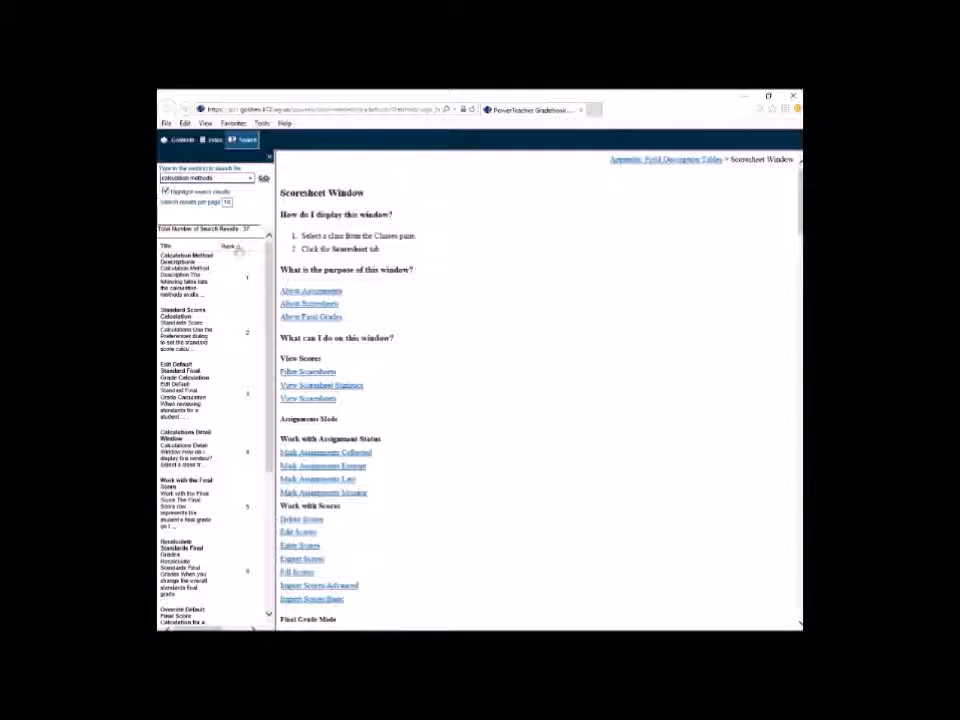
{"action": "left_click", "coordinate": [234, 256]}
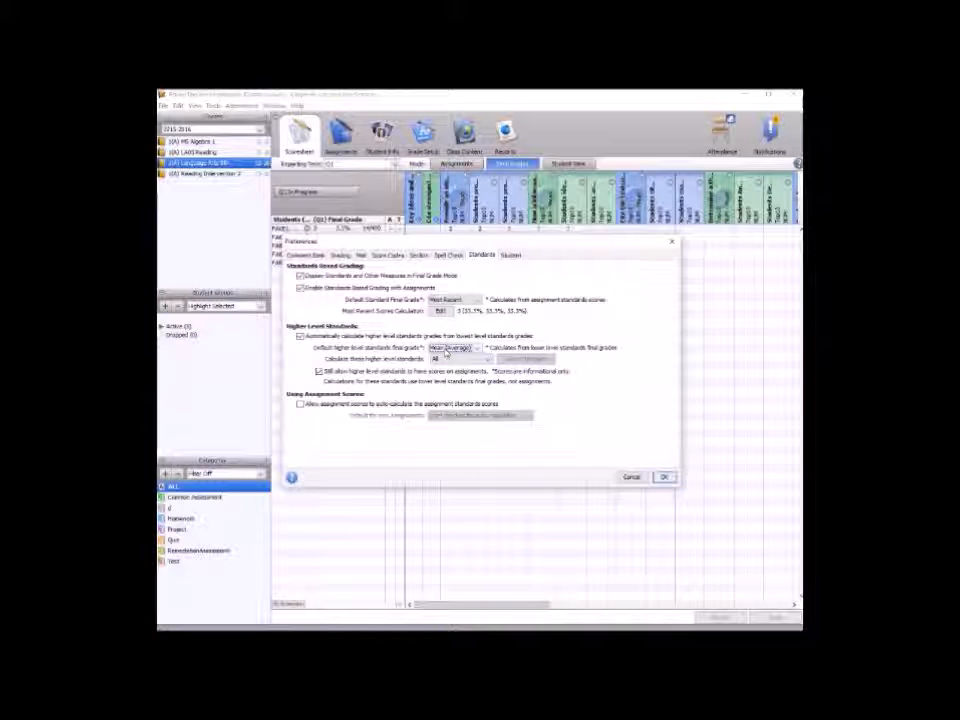
Set the higher-level standards to calculate to Selected Standards and open the standards selection.
{"action": "left_click", "coordinate": [447, 349]}
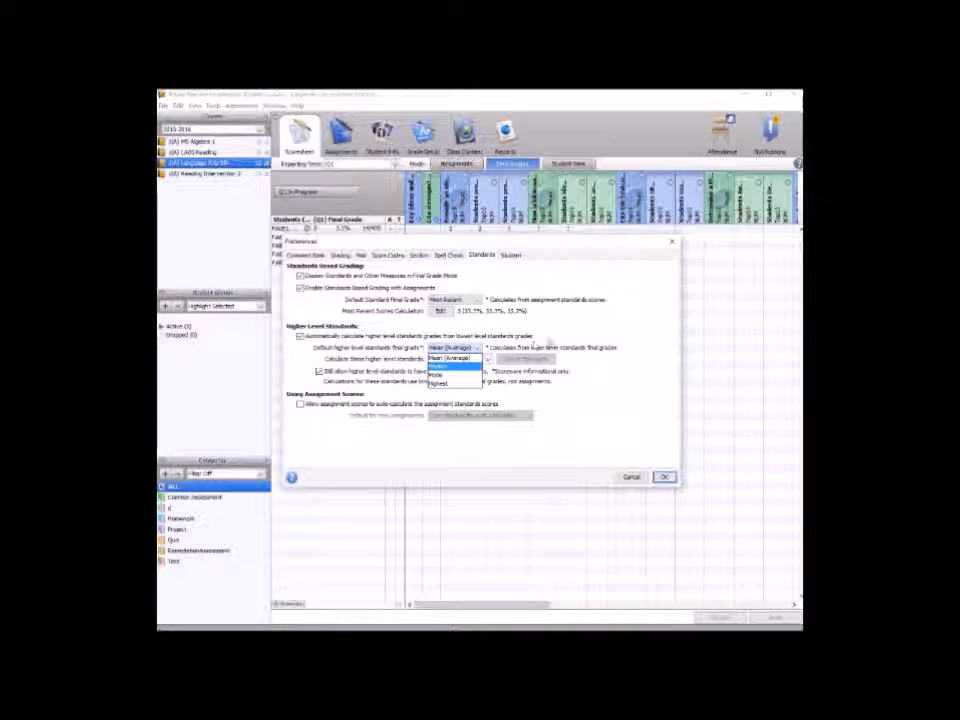
{"action": "left_click", "coordinate": [548, 343]}
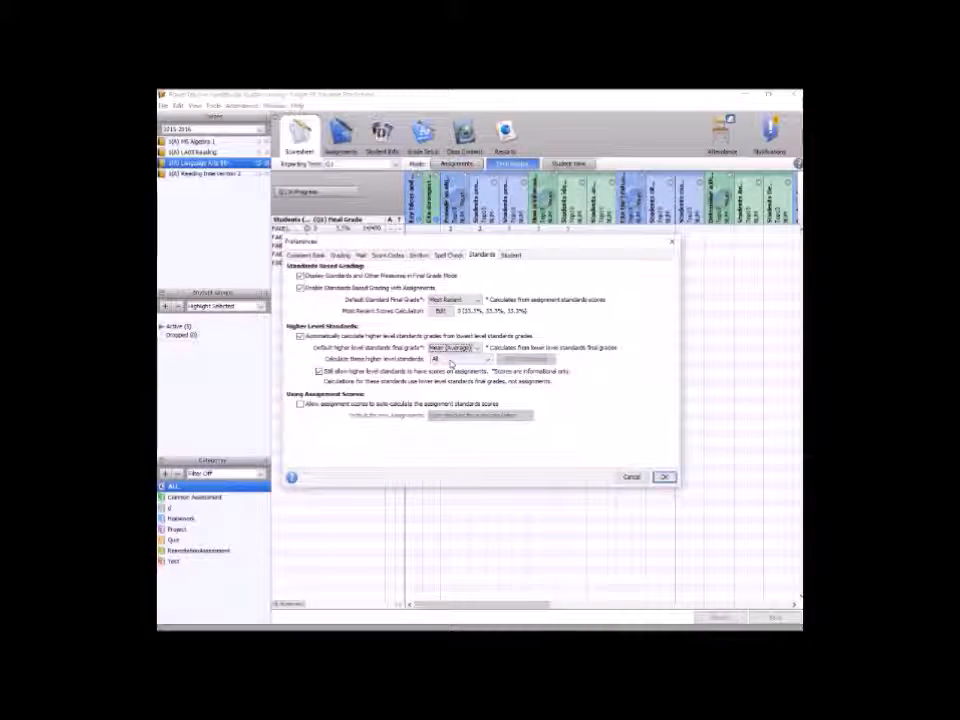
{"action": "left_click", "coordinate": [455, 361]}
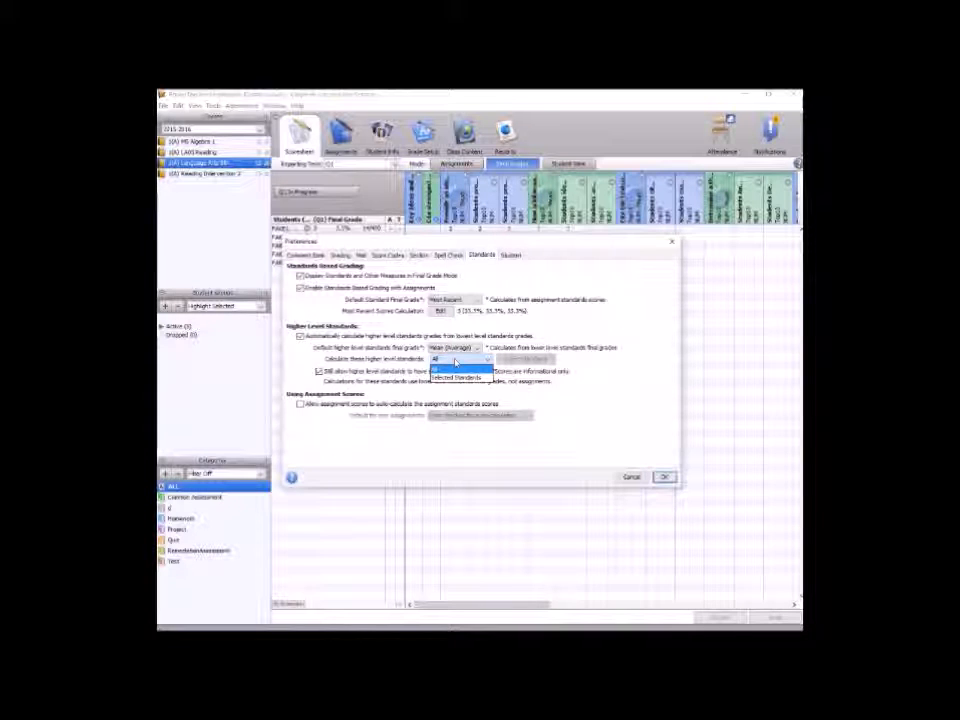
{"action": "left_click", "coordinate": [459, 378]}
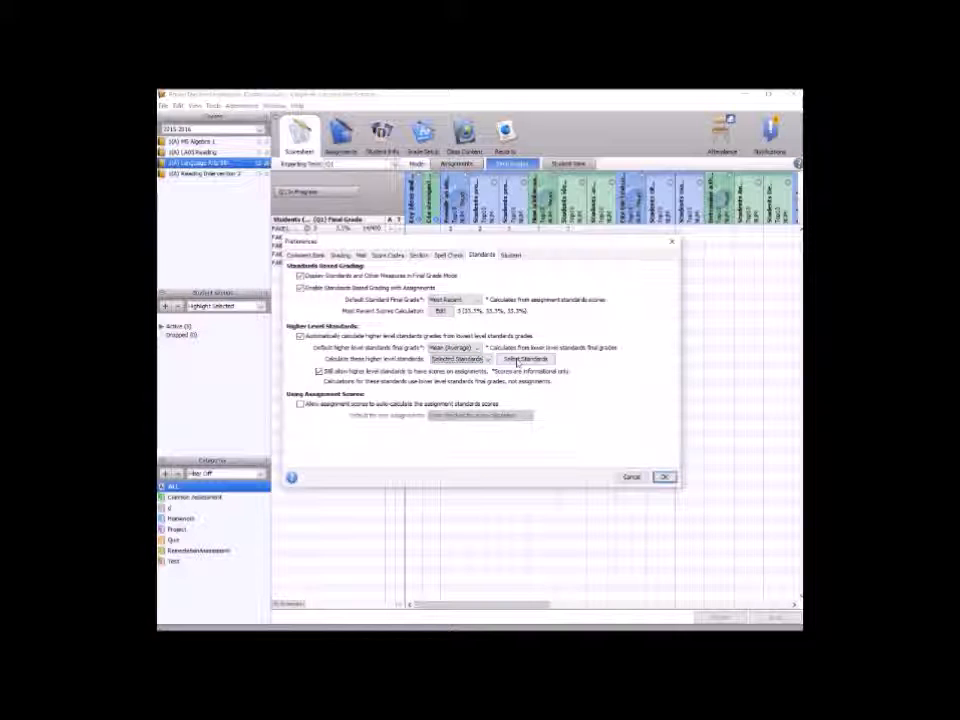
{"action": "left_click", "coordinate": [523, 359]}
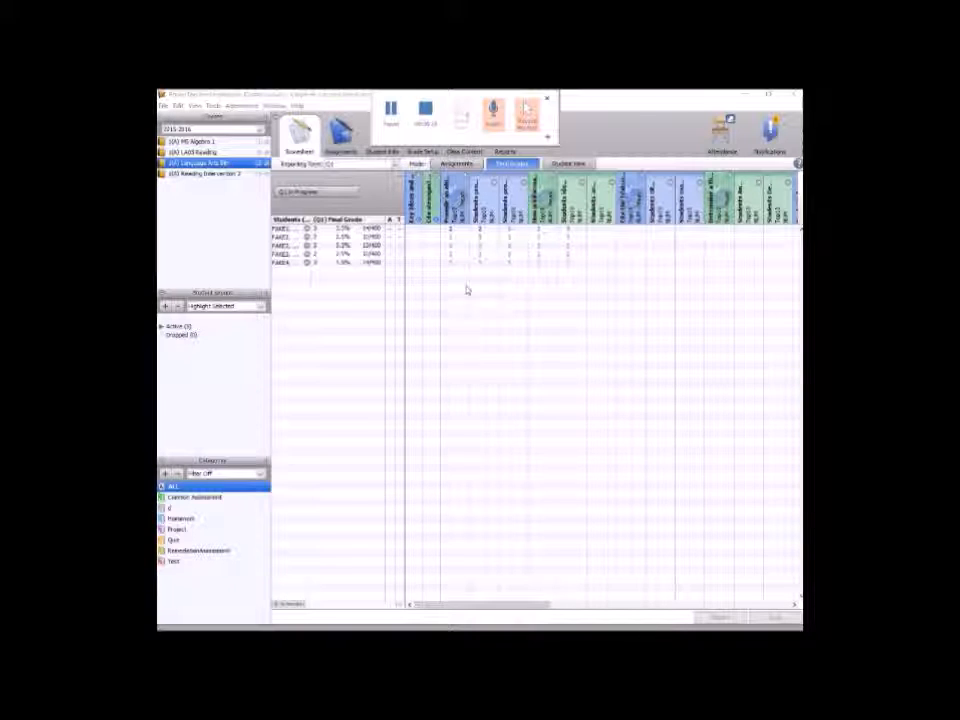
Enter a score of 2 for the first student in the highlighted standard column and save.
{"action": "left_click", "coordinate": [513, 231]}
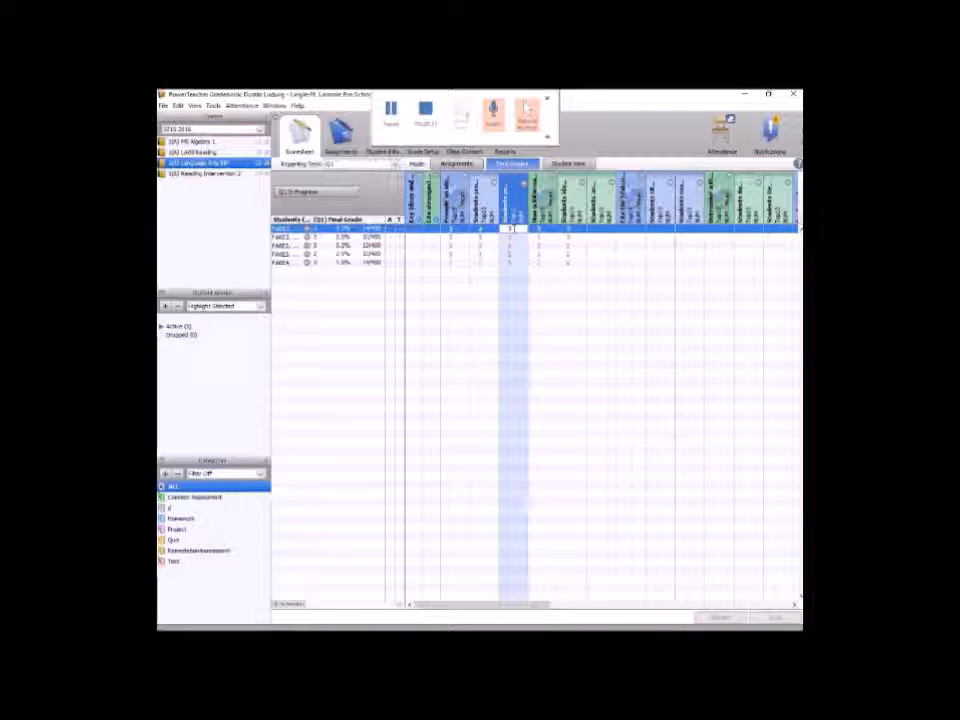
{"action": "type", "text": "2"}
{"action": "left_click", "coordinate": [552, 357]}
{"action": "left_click", "coordinate": [776, 617]}
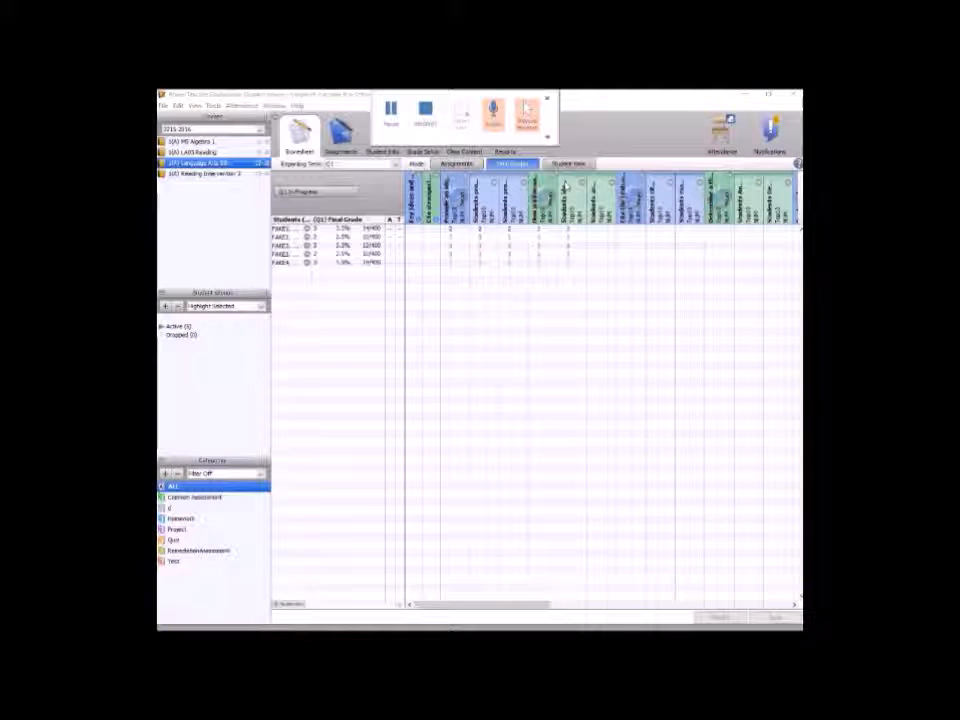
Switch to Student View and move to the second student's record.
{"action": "left_click", "coordinate": [568, 163]}
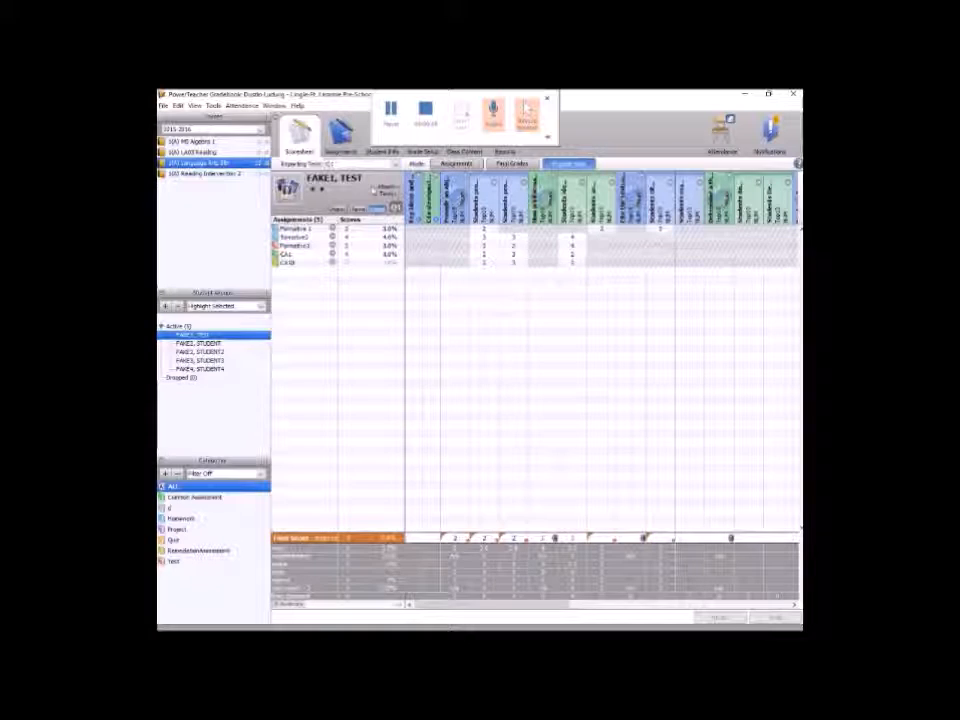
{"action": "left_click", "coordinate": [322, 191]}
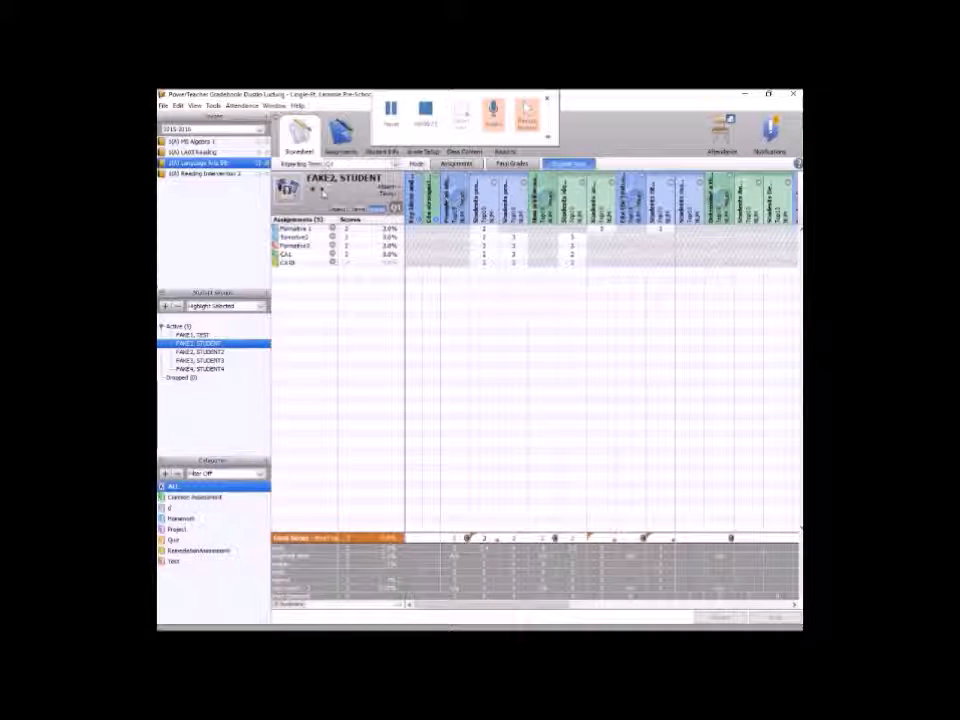
{"action": "left_click", "coordinate": [322, 191]}
{"action": "left_click", "coordinate": [313, 190]}
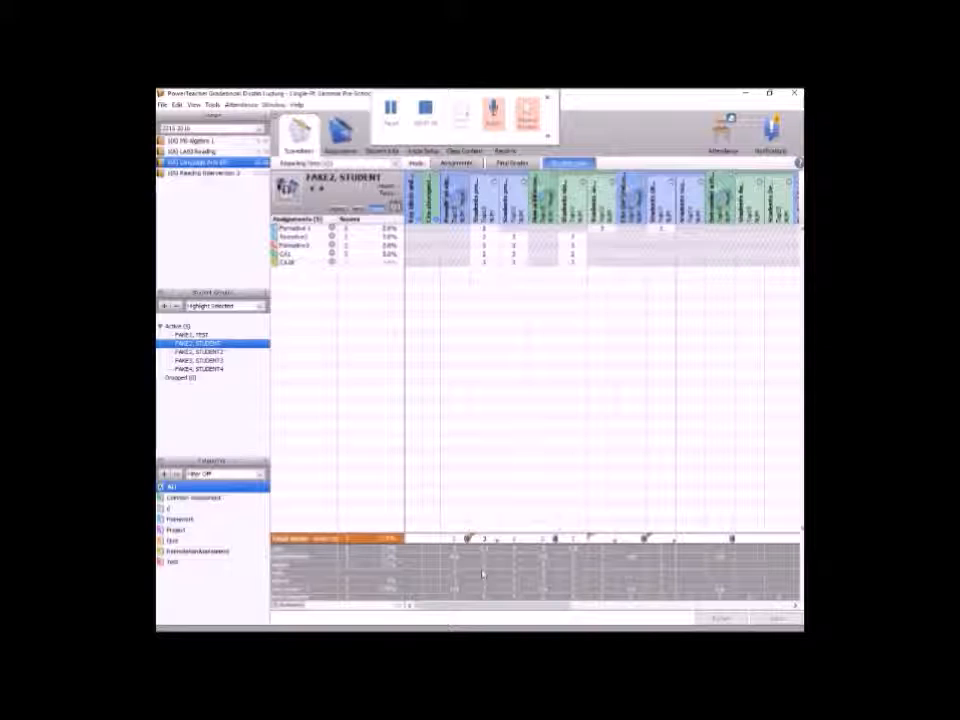
Revert the second student's final score for the highlighted standard to the calculated grade.
{"action": "left_click", "coordinate": [515, 548]}
{"action": "left_click", "coordinate": [540, 507]}
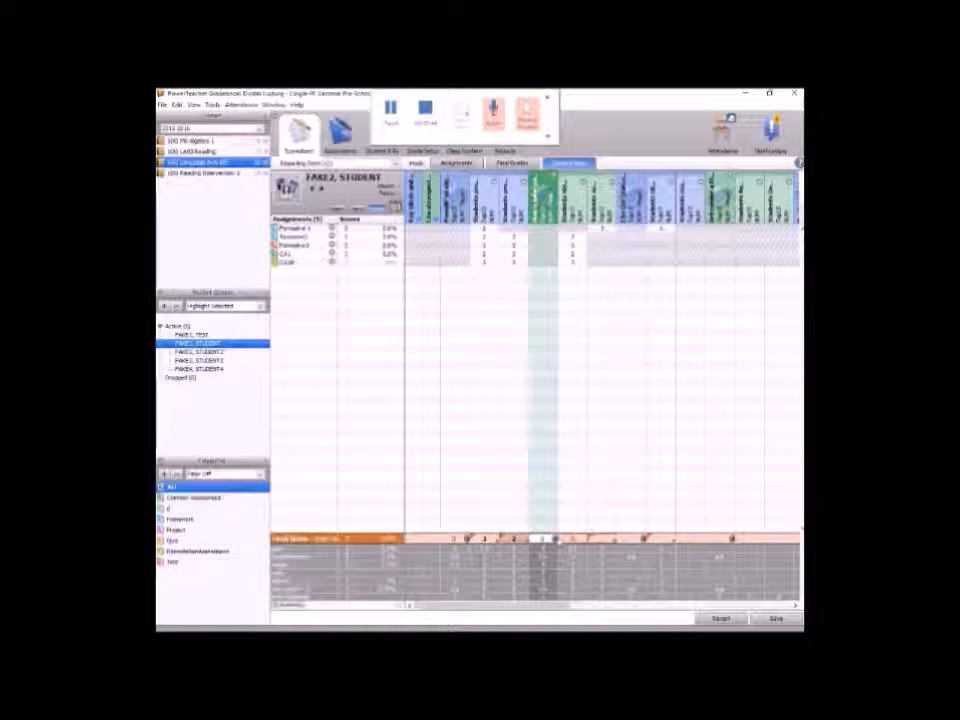
{"action": "mouse_move", "coordinate": [555, 540]}
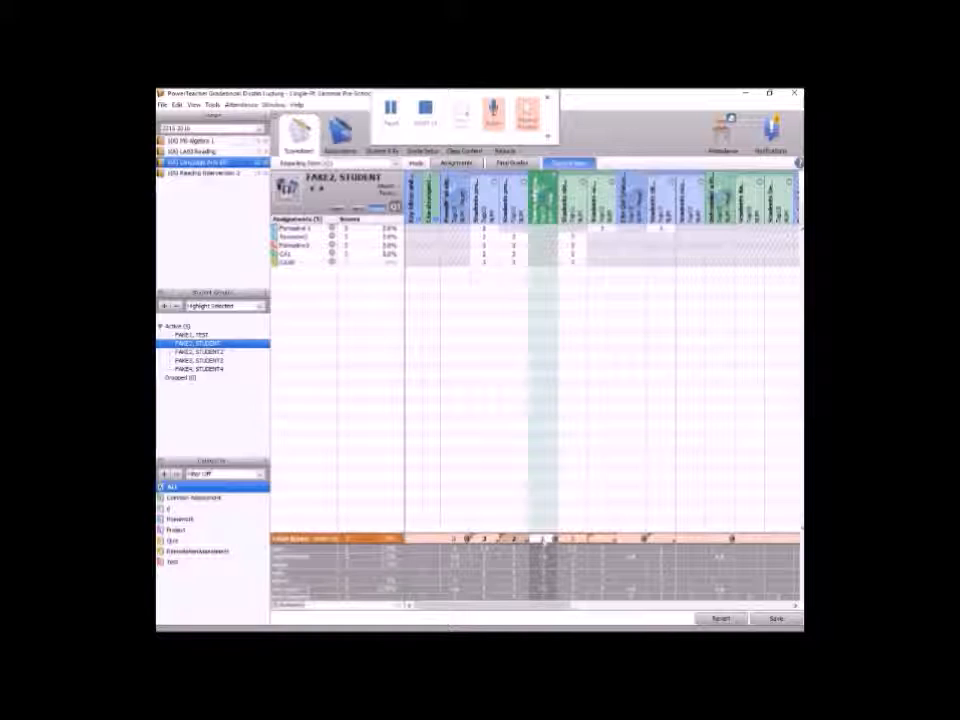
{"action": "left_click", "coordinate": [516, 538]}
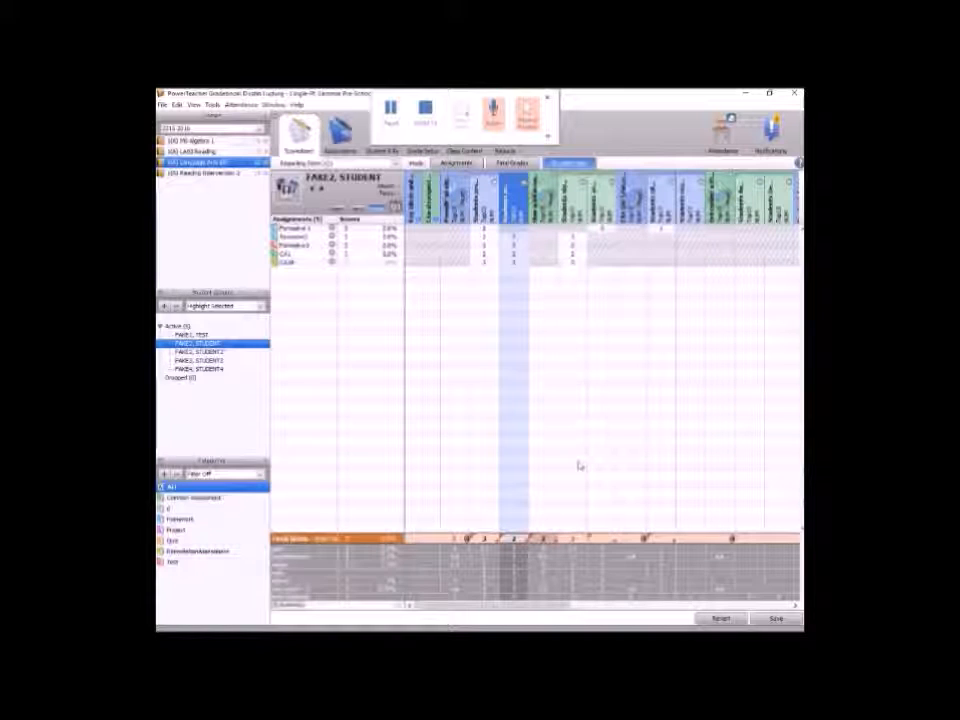
{"action": "right_click", "coordinate": [545, 541]}
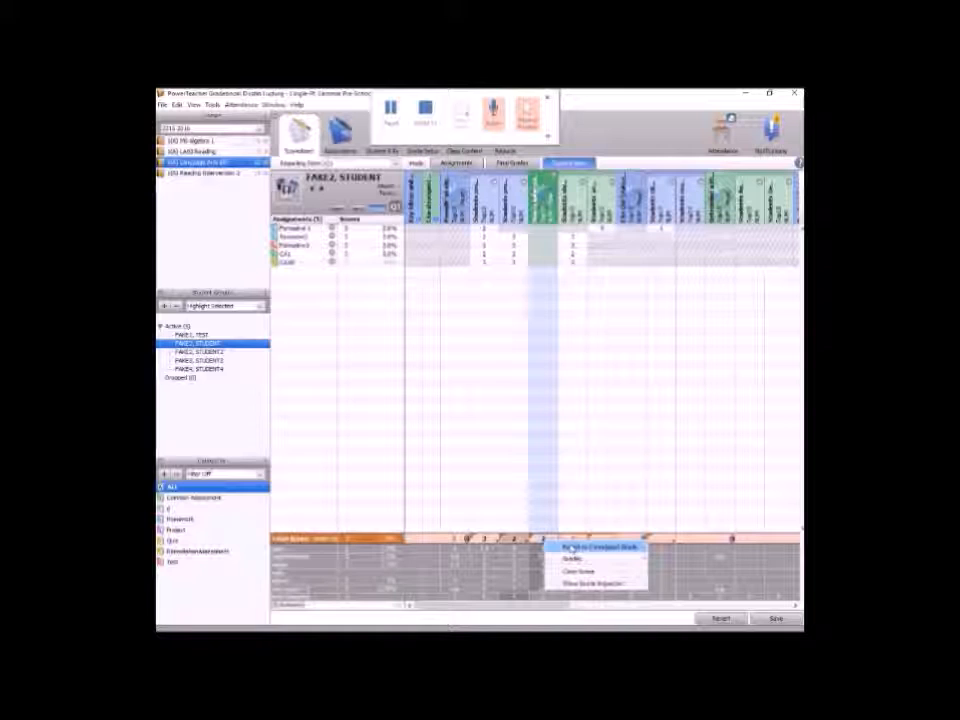
{"action": "left_click", "coordinate": [568, 548]}
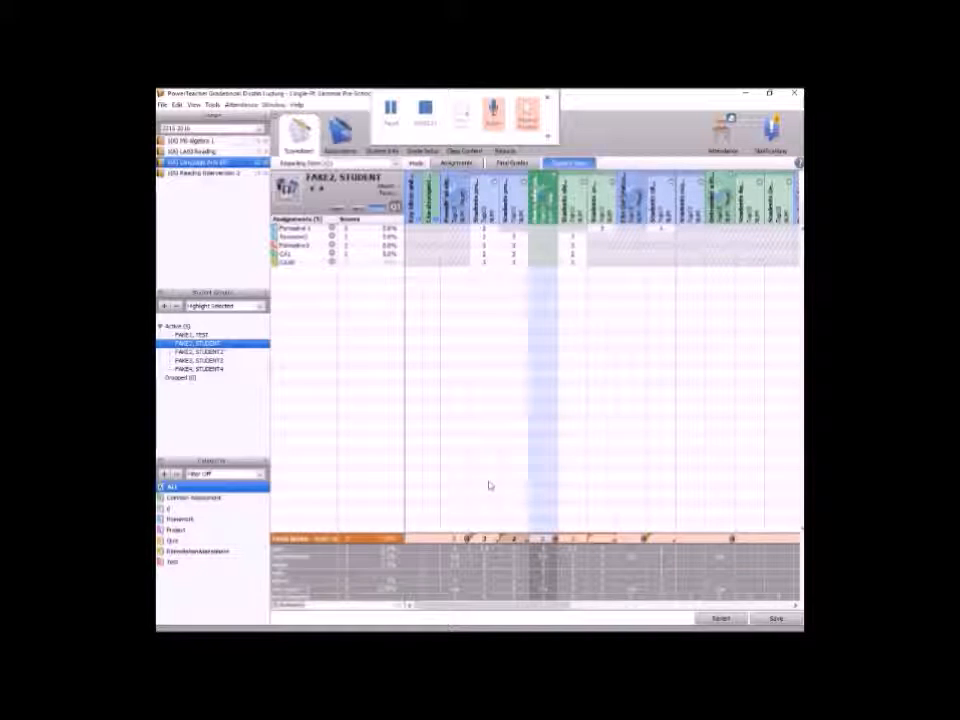